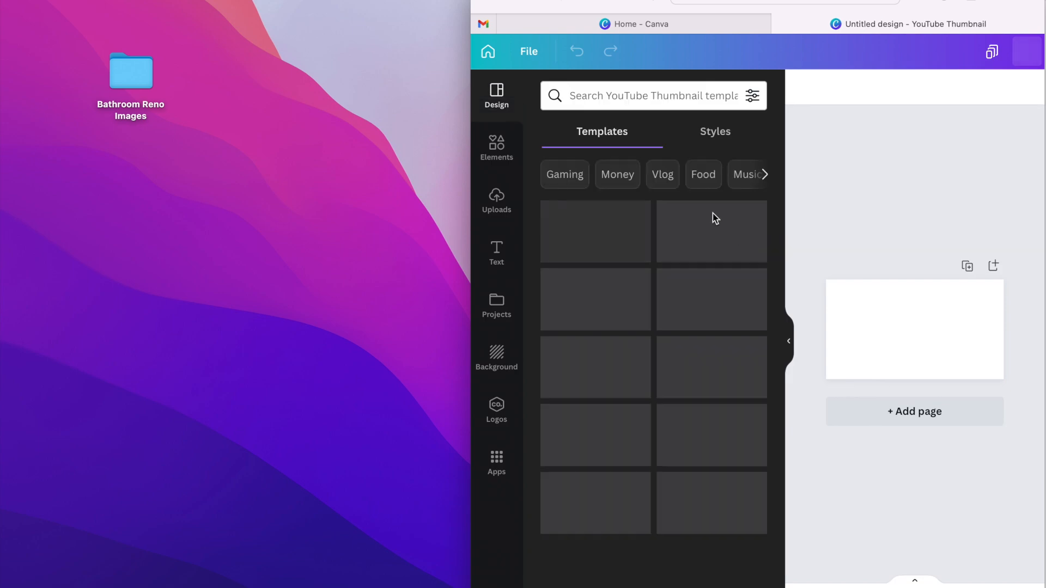
# Look through the preset formats and the custom size option for creating a new design
pyautogui.click(659, 24)
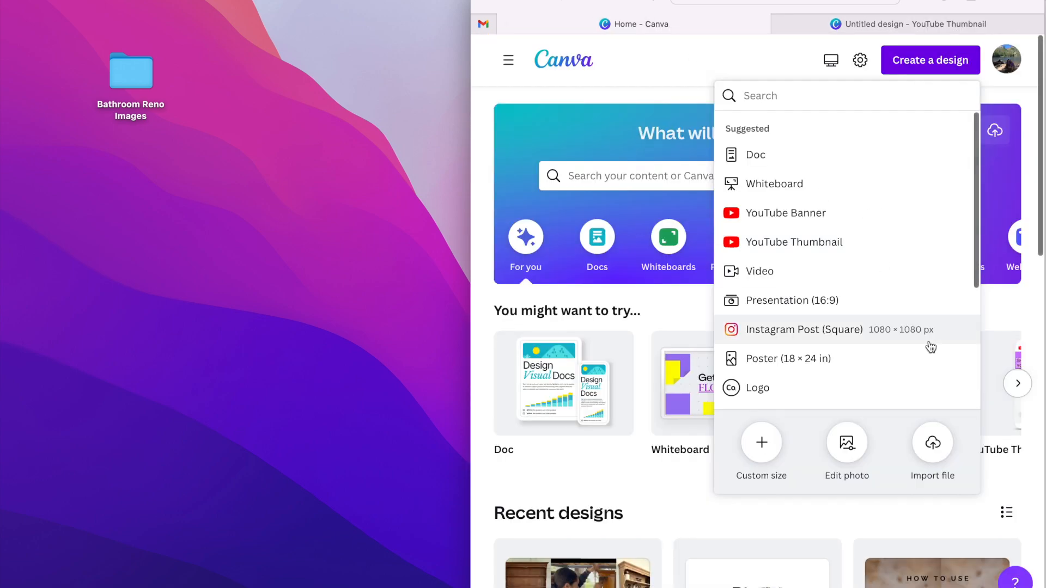
pyautogui.scroll(-5, 879, 358)
pyautogui.scroll(5, 878, 360)
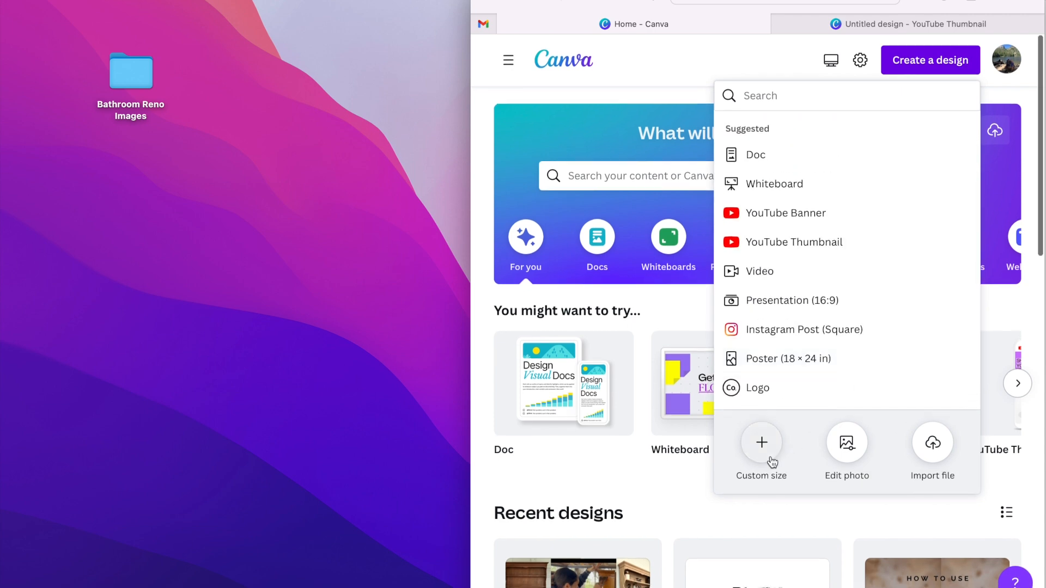
pyautogui.click(762, 444)
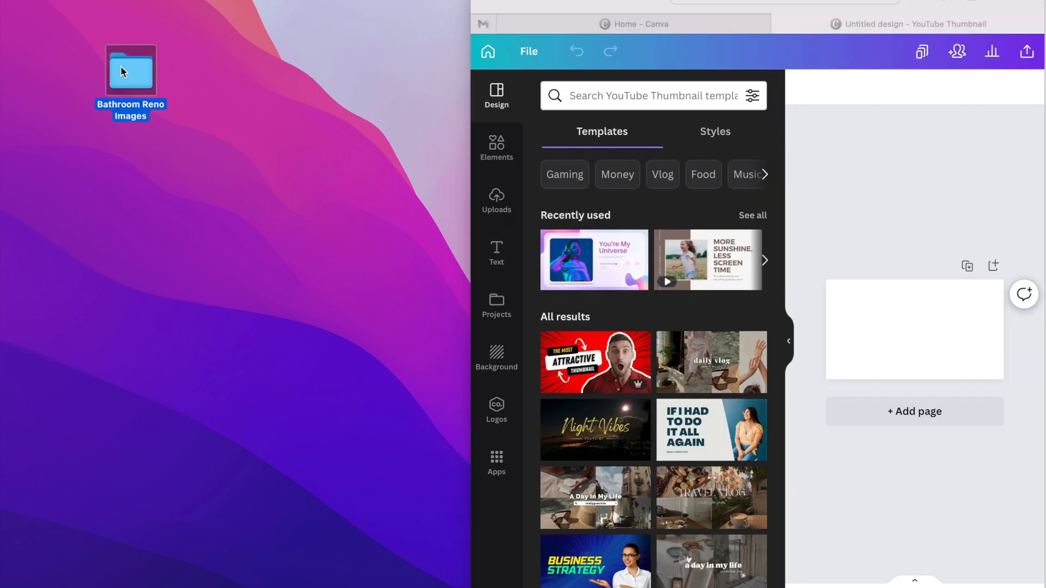
# Upload all the images from the desktop folder Bathroom Reno Images to the design's uploads
pyautogui.doubleClick(123, 68)
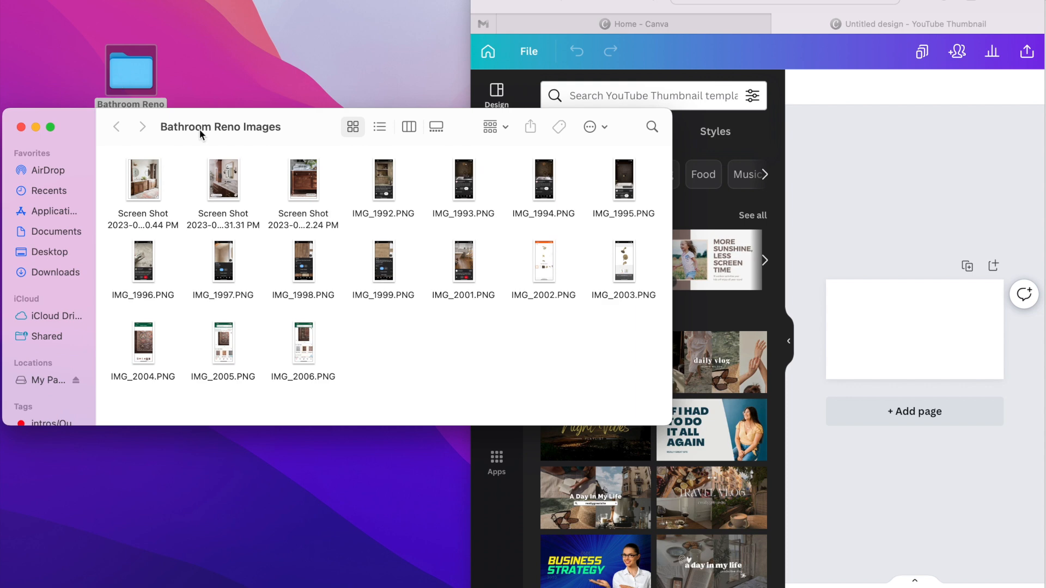
pyautogui.moveTo(115, 181); pyautogui.dragTo(615, 328)
pyautogui.click(495, 200)
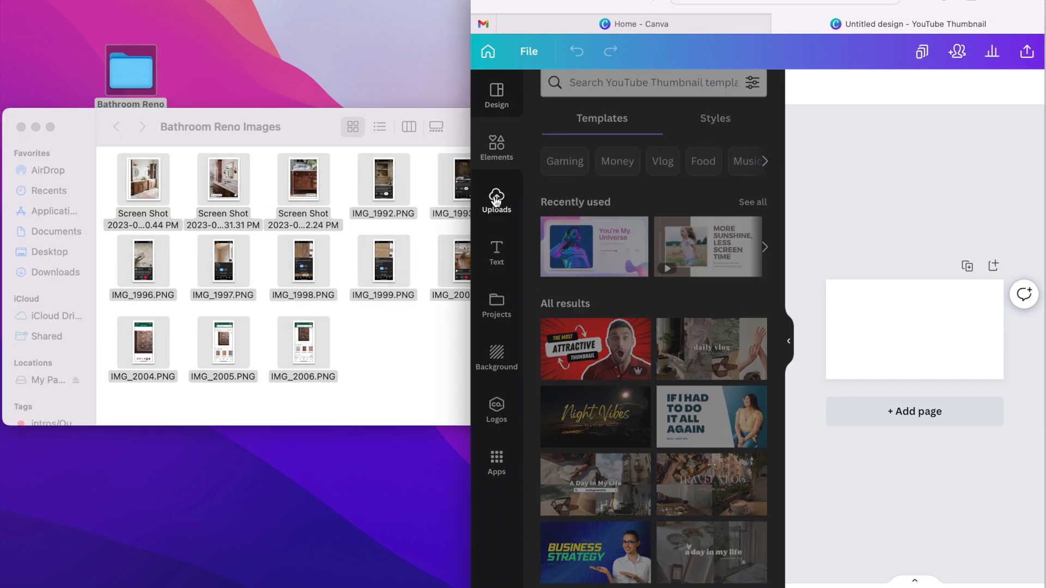
pyautogui.moveTo(130, 186); pyautogui.dragTo(567, 276)
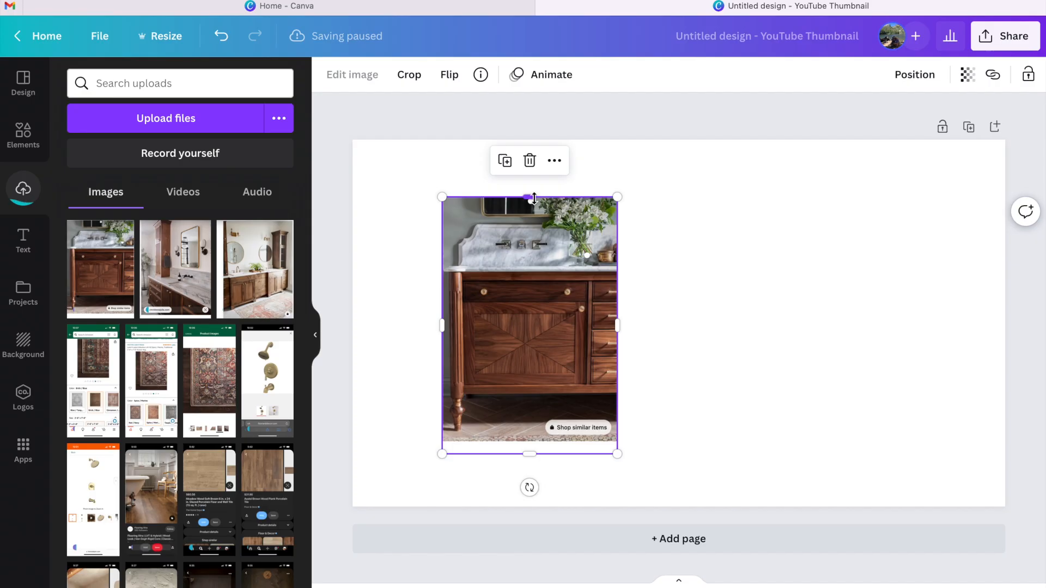
# Crop the wooden vanity photo at its top and bottom edges and place it in the page's upper-left area
pyautogui.moveTo(533, 200); pyautogui.dragTo(532, 273)
pyautogui.moveTo(532, 452); pyautogui.dragTo(532, 439)
pyautogui.moveTo(525, 378); pyautogui.dragTo(439, 255)
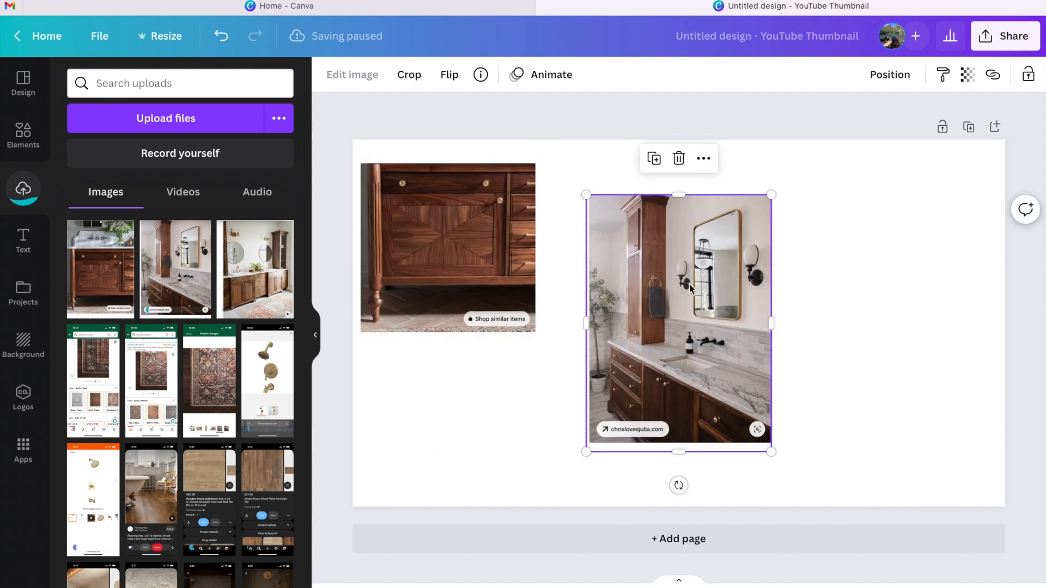
# Place the gold-mirror bathroom photo beside the wooden vanity and crop its bottom, and adjust the vanity photo's bottom and top crop
pyautogui.moveTo(691, 288); pyautogui.dragTo(649, 234)
pyautogui.moveTo(636, 397); pyautogui.dragTo(636, 368)
pyautogui.click(458, 328)
pyautogui.moveTo(448, 332); pyautogui.dragTo(447, 312)
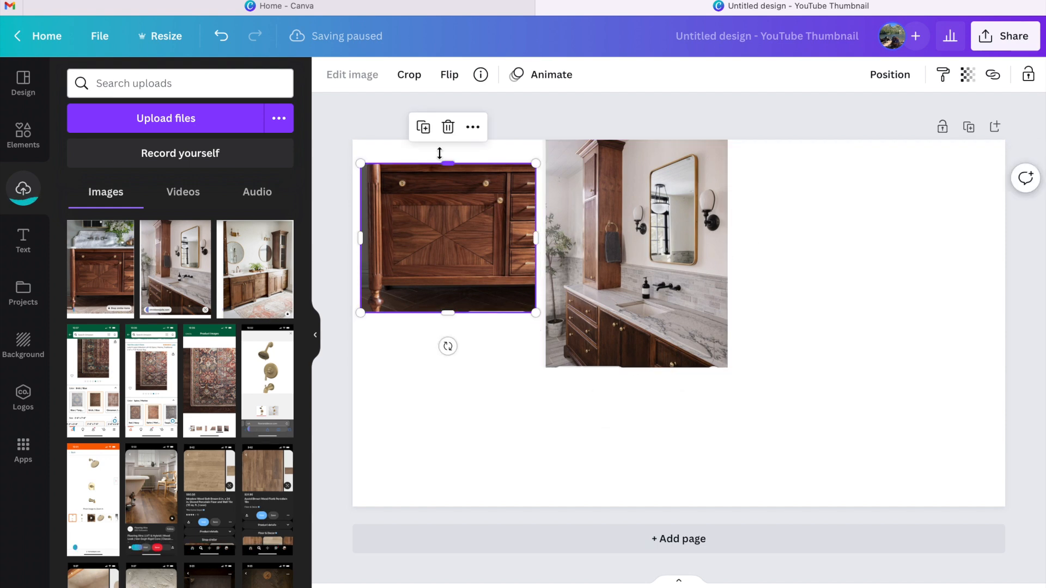
pyautogui.moveTo(447, 163); pyautogui.dragTo(447, 140)
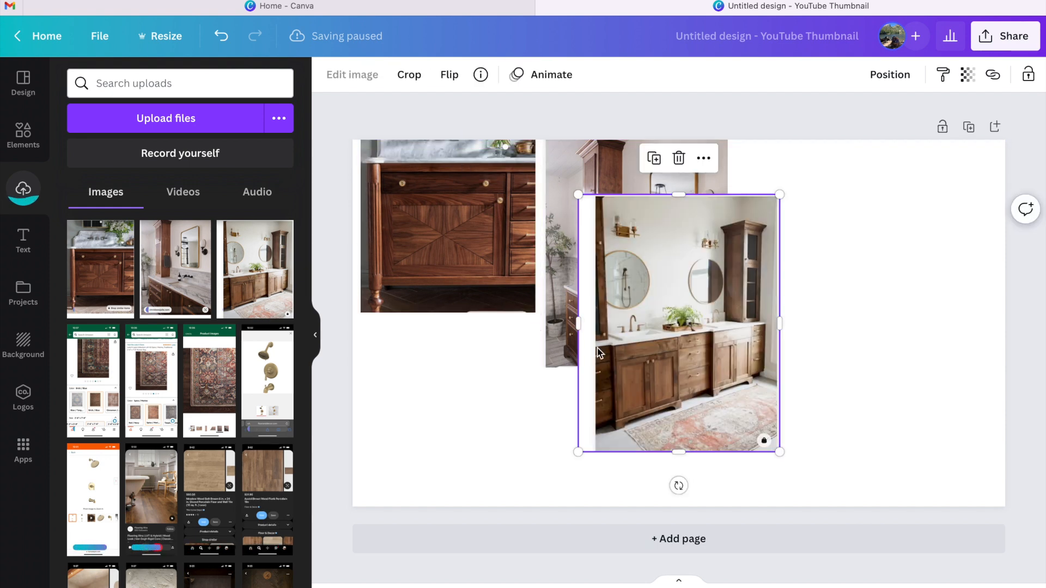
# Crop the round-mirror bathroom photo from its left side and move it toward the page's lower right
pyautogui.moveTo(578, 323); pyautogui.dragTo(679, 325)
pyautogui.moveTo(722, 325); pyautogui.dragTo(748, 370)
pyautogui.click(666, 292)
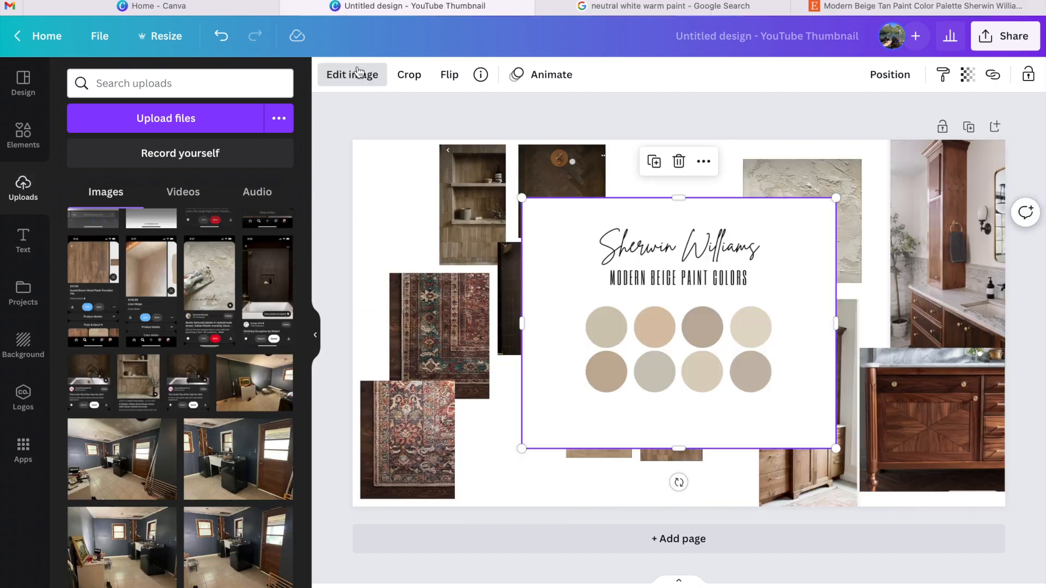
# Remove the background of the Sherwin Williams paint palette image and crop away its empty margins on all four sides
pyautogui.click(357, 73)
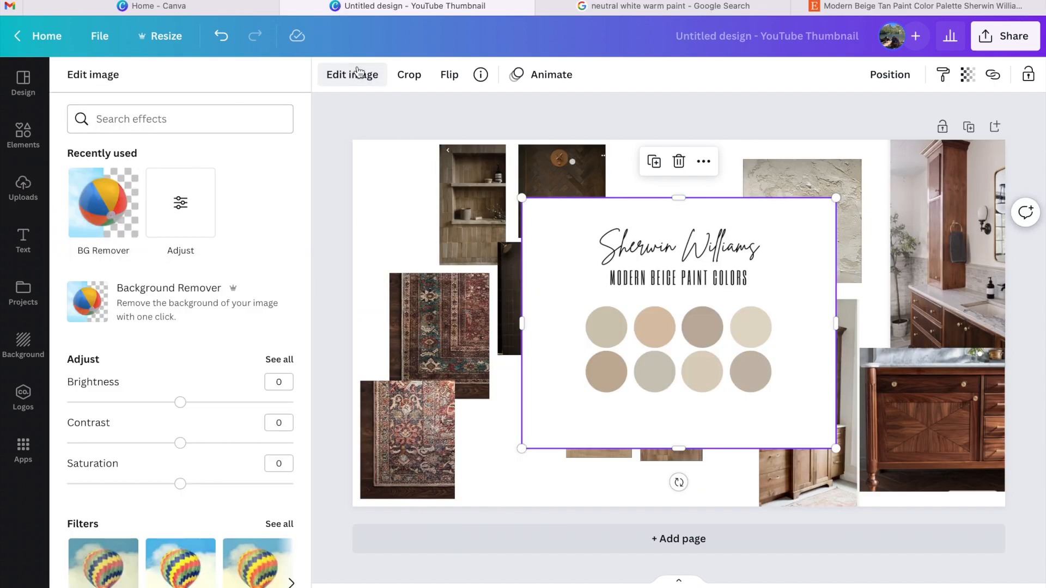
pyautogui.click(114, 199)
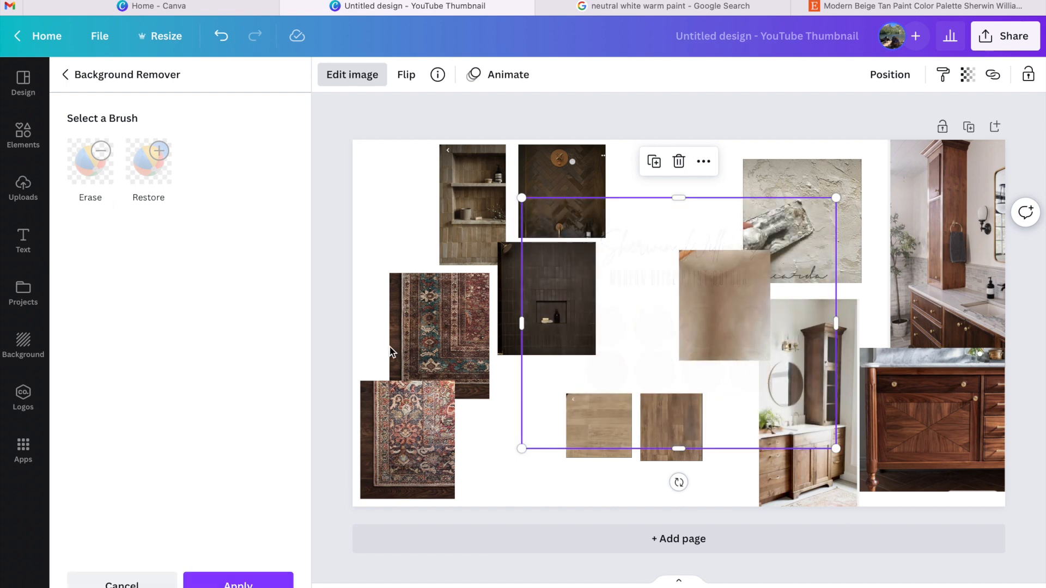
pyautogui.moveTo(674, 197); pyautogui.dragTo(675, 221)
pyautogui.moveTo(521, 324); pyautogui.dragTo(577, 335)
pyautogui.moveTo(836, 323); pyautogui.dragTo(792, 335)
pyautogui.moveTo(679, 447); pyautogui.dragTo(679, 402)
# Shrink the paint palette and place it in the page's lower middle, shifting the two wood flooring samples left to make room
pyautogui.moveTo(792, 221); pyautogui.dragTo(725, 277)
pyautogui.moveTo(639, 372); pyautogui.dragTo(668, 253)
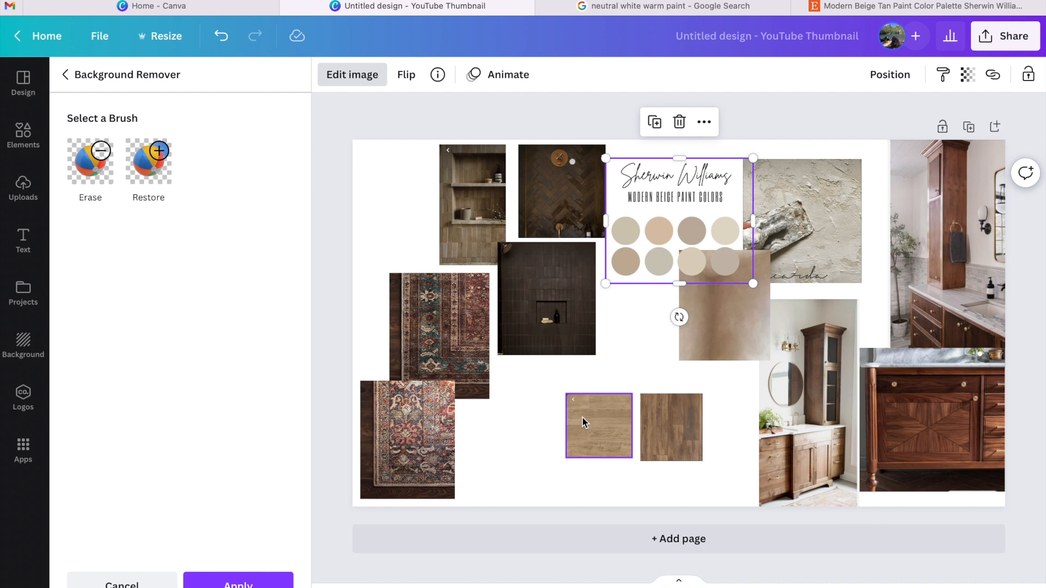
pyautogui.click(585, 420)
pyautogui.keyDown('shift'); pyautogui.click(696, 427); pyautogui.keyUp('shift')
pyautogui.moveTo(696, 427); pyautogui.dragTo(599, 454)
pyautogui.moveTo(675, 229); pyautogui.dragTo(678, 374)
# Move the beige plaster wall photo above the paint palette, overlapping the left edge of the textured plaster photo
pyautogui.click(689, 217)
pyautogui.moveTo(712, 272); pyautogui.dragTo(670, 168)
pyautogui.moveTo(683, 227); pyautogui.dragTo(711, 273)
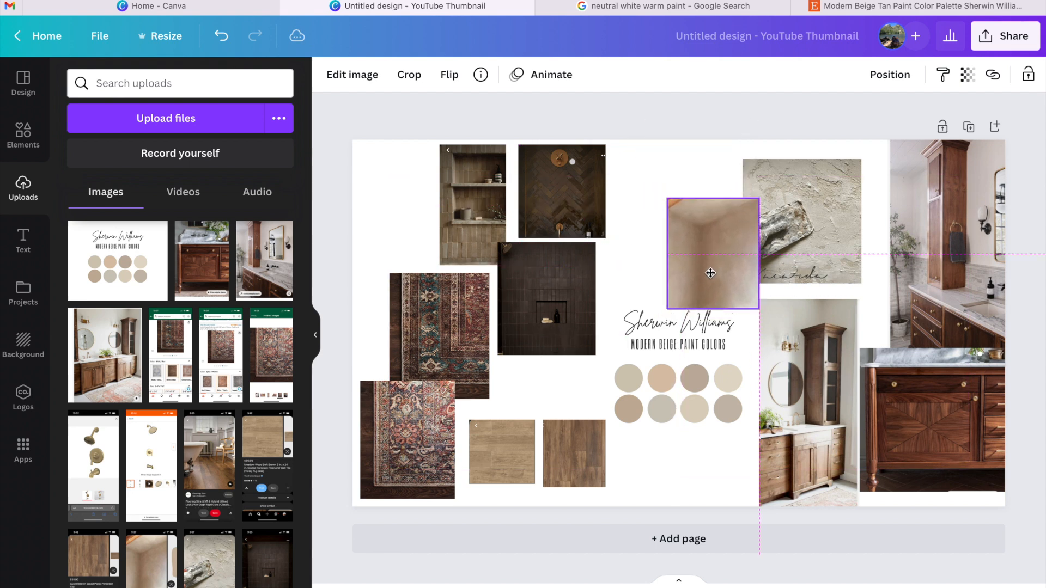
pyautogui.click(669, 130)
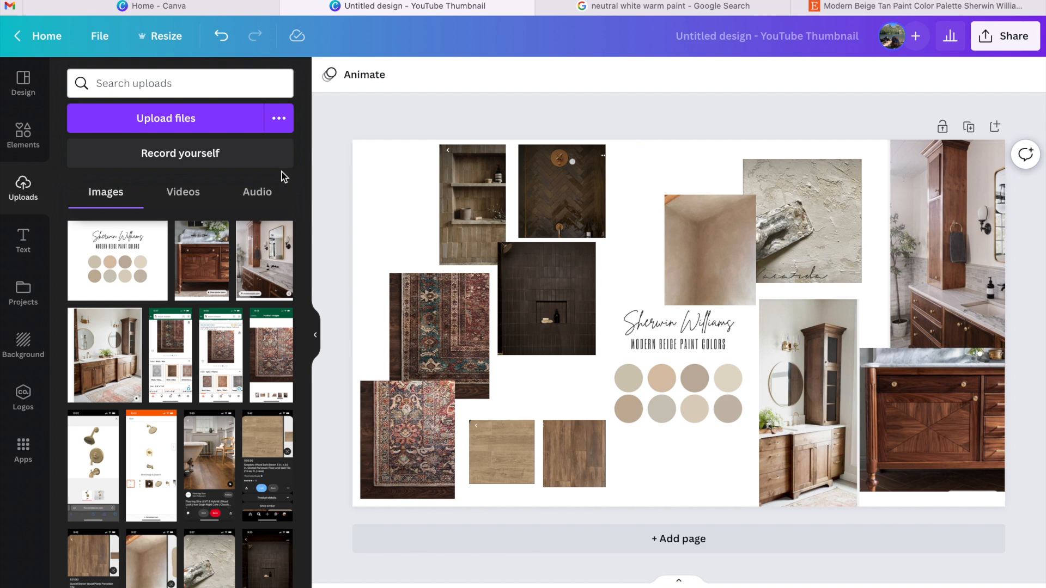
# Add the brass shower fixture screenshot to the page and crop off its bottom and top interface areas
pyautogui.scroll(-1, 180, 327)
pyautogui.click(93, 424)
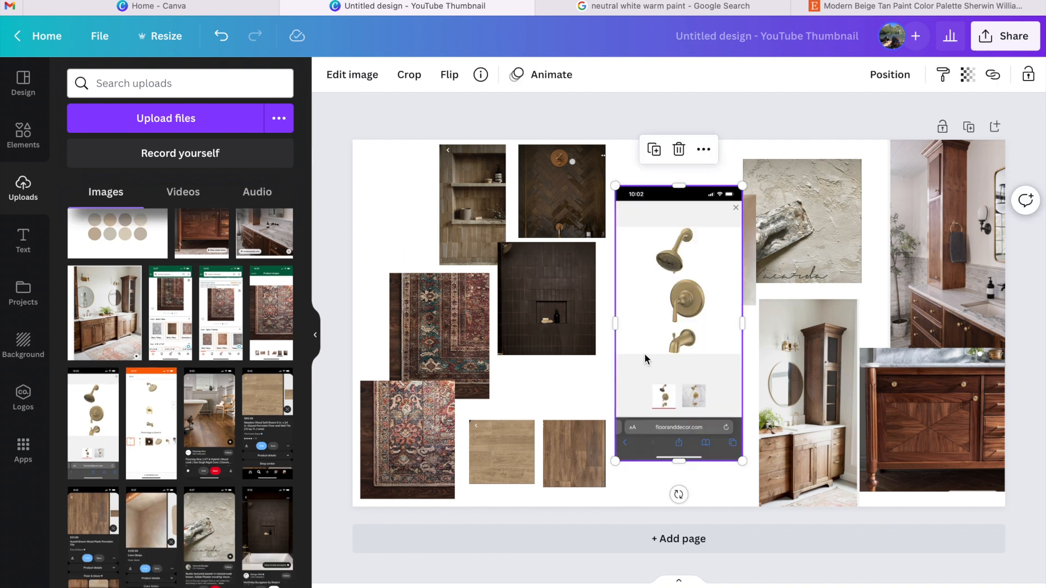
pyautogui.moveTo(684, 461); pyautogui.dragTo(678, 355)
pyautogui.moveTo(679, 186); pyautogui.dragTo(677, 231)
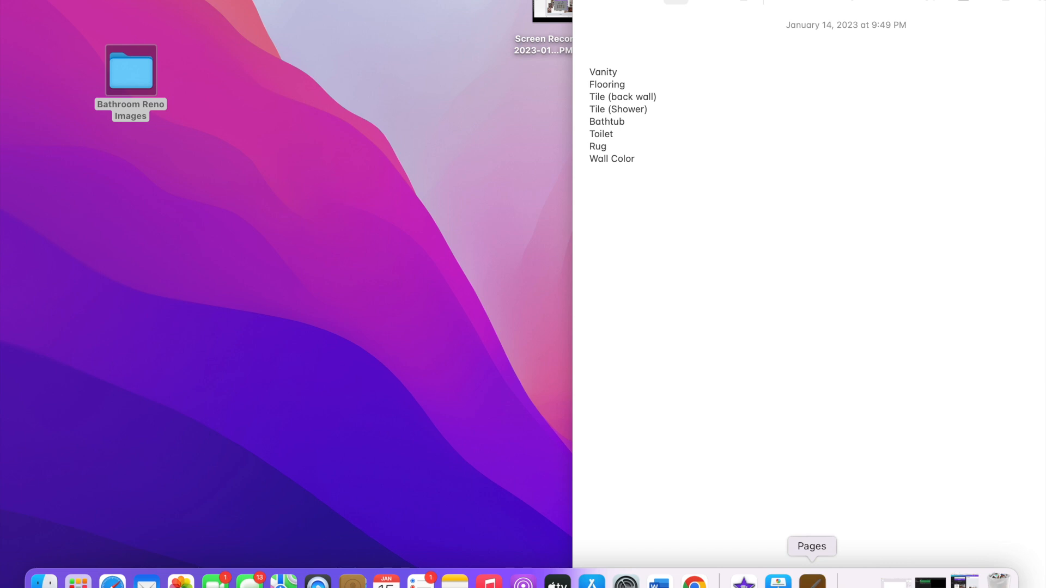
# Switch to Pages, create a Blank Landscape document and paste in the vanity photos
pyautogui.click(812, 582)
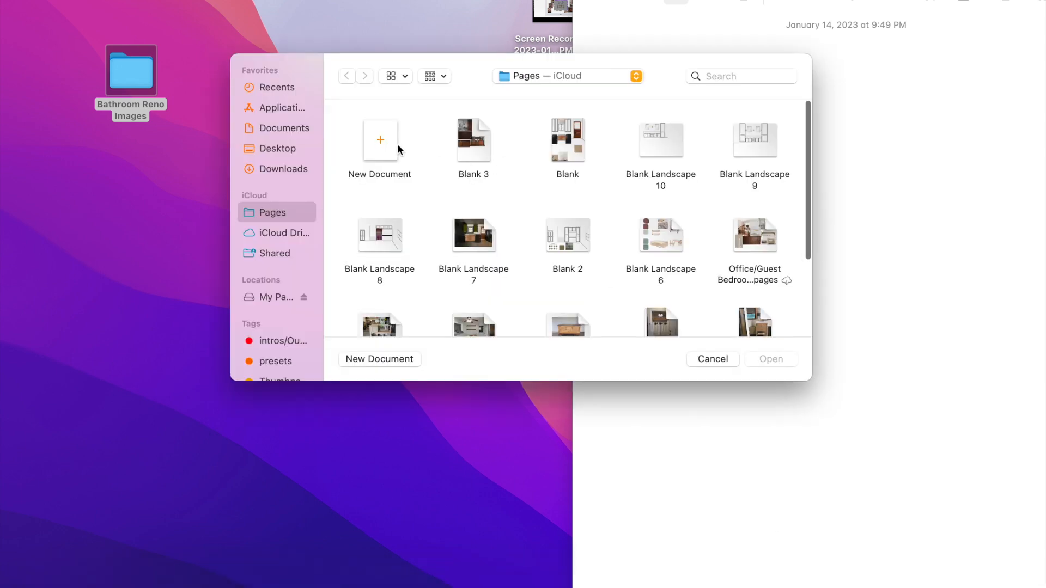
pyautogui.doubleClick(384, 148)
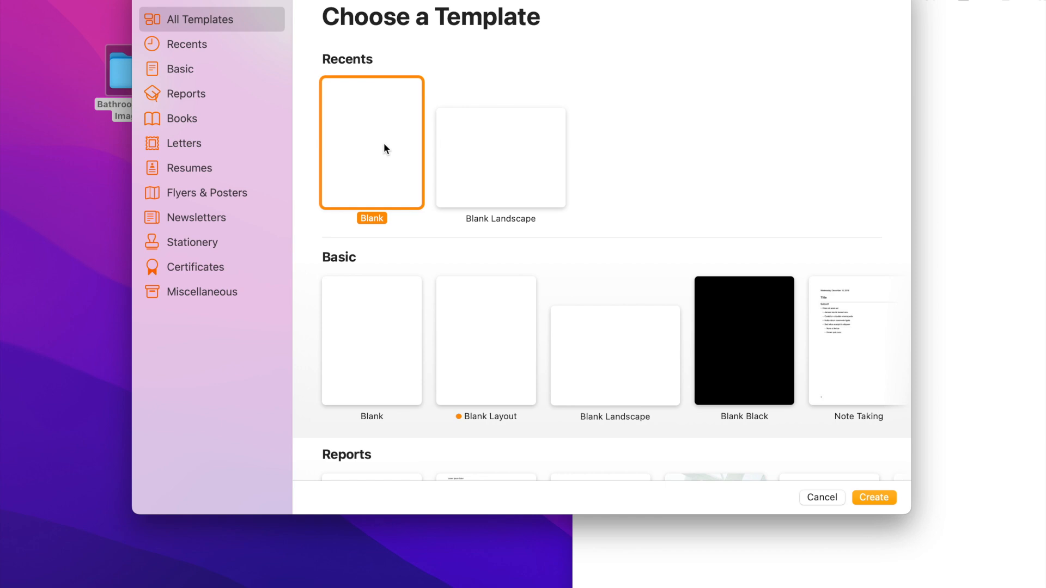
pyautogui.doubleClick(532, 192)
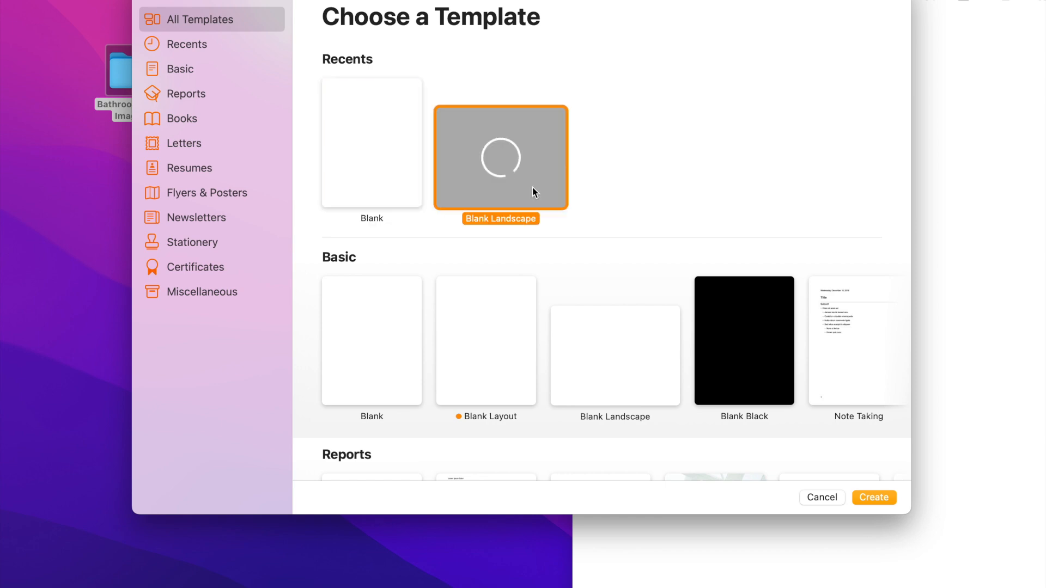
pyautogui.press('super+v')
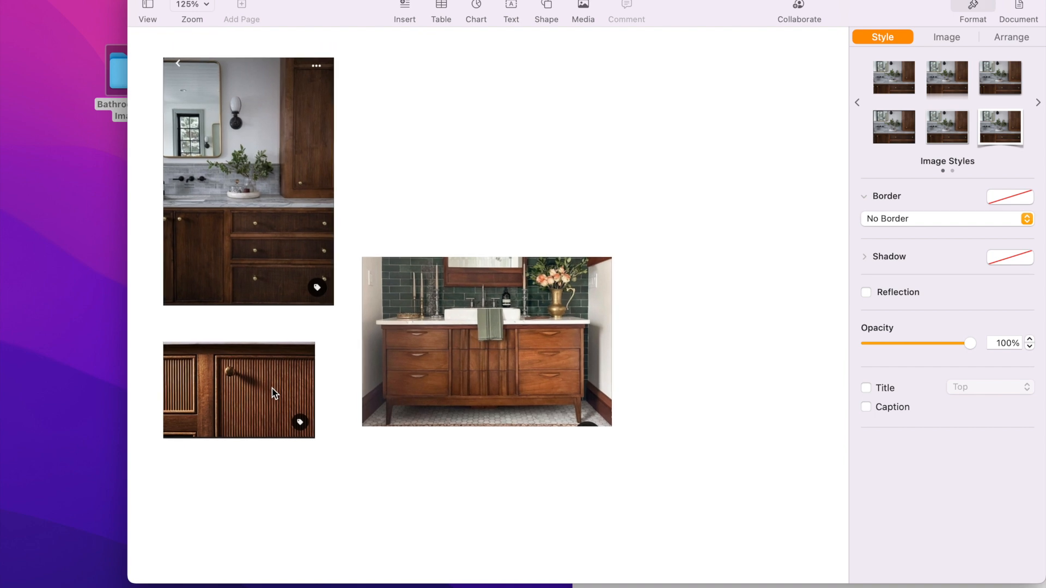
# Move the fluted cabinet photo up beneath the dark vanity photo and shrink the green-tiled vanity photo
pyautogui.click(316, 462)
pyautogui.moveTo(276, 427); pyautogui.dragTo(285, 398)
pyautogui.click(460, 397)
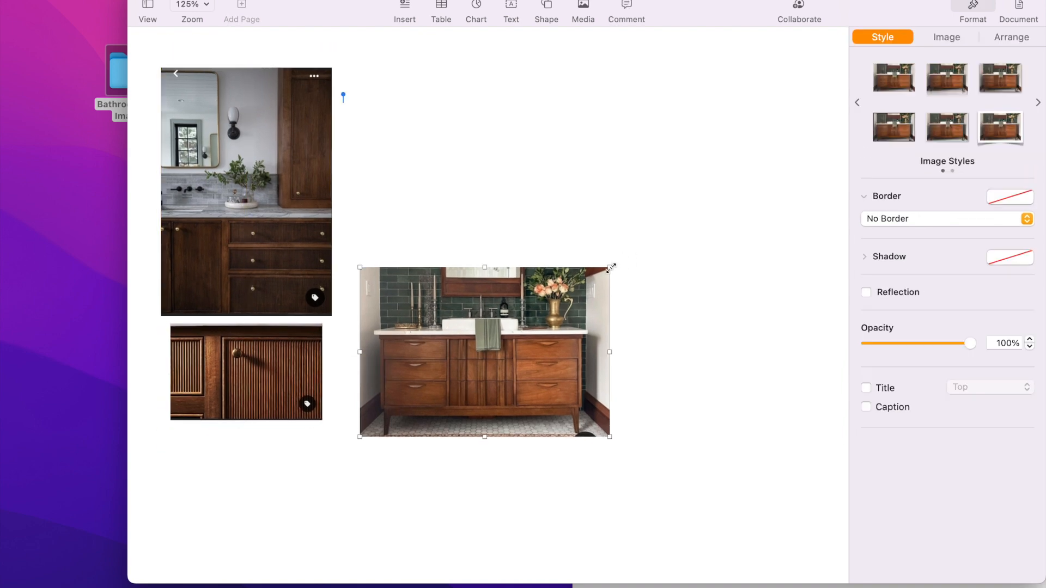
pyautogui.moveTo(610, 268); pyautogui.dragTo(567, 290)
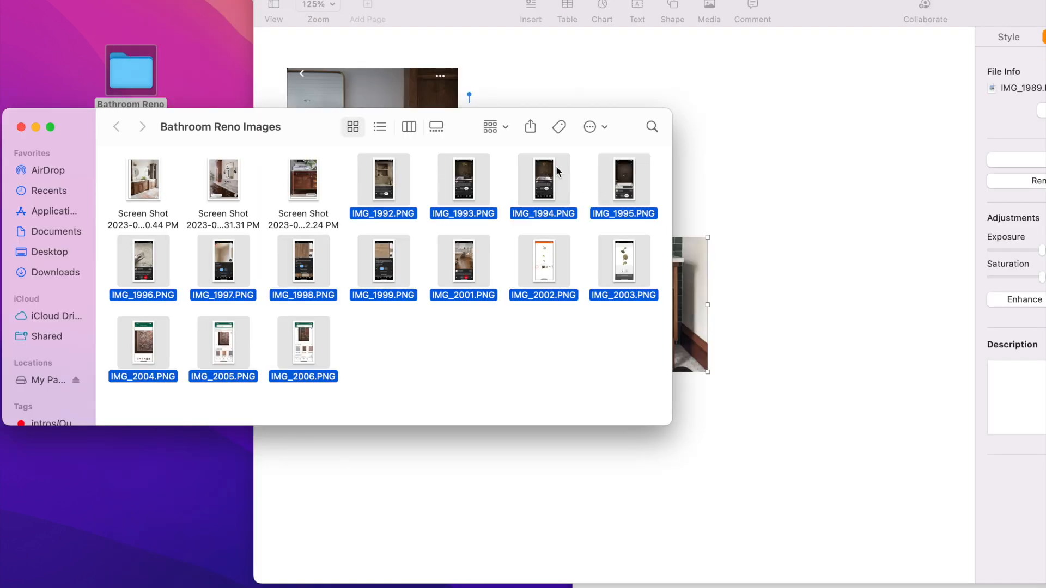
# Add the selected IMG PNG files from Bathroom Reno Images to the document and mask the shower tile photos to their tiled areas
pyautogui.moveTo(541, 175); pyautogui.dragTo(736, 122)
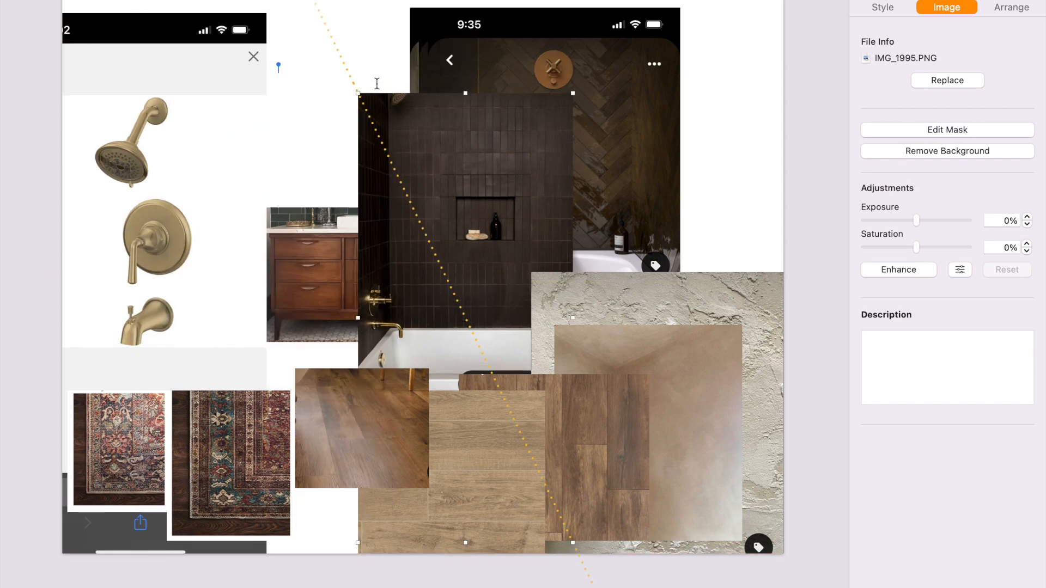
pyautogui.doubleClick(487, 207)
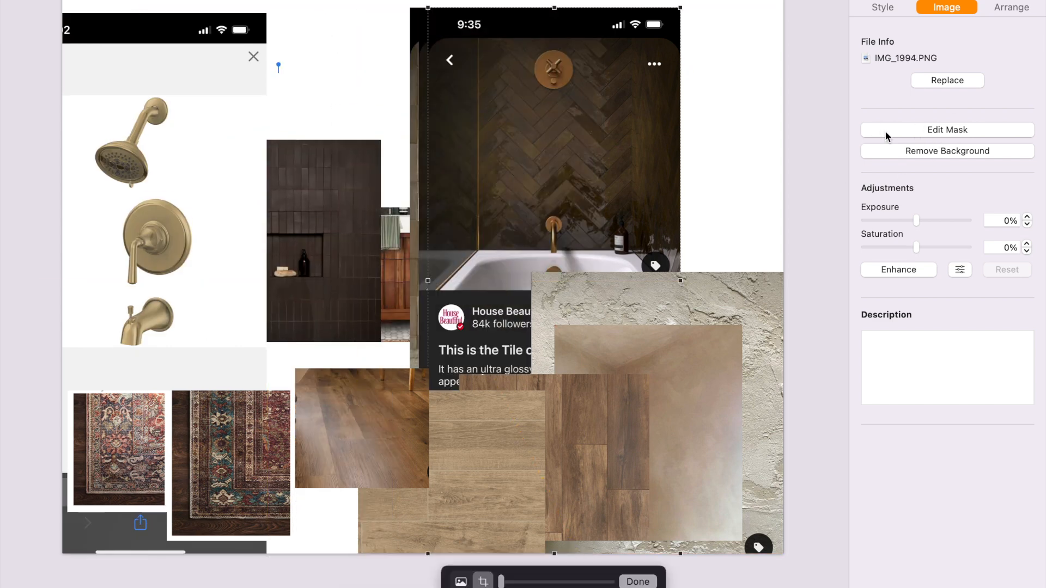
pyautogui.moveTo(555, 272); pyautogui.dragTo(555, 253)
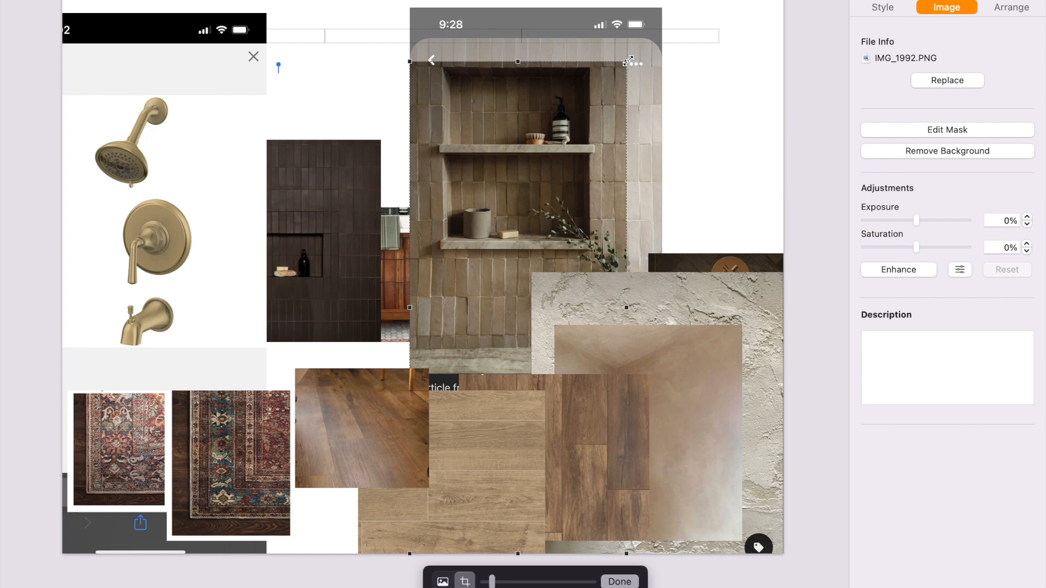
pyautogui.moveTo(413, 354); pyautogui.dragTo(420, 343)
pyautogui.click(623, 346)
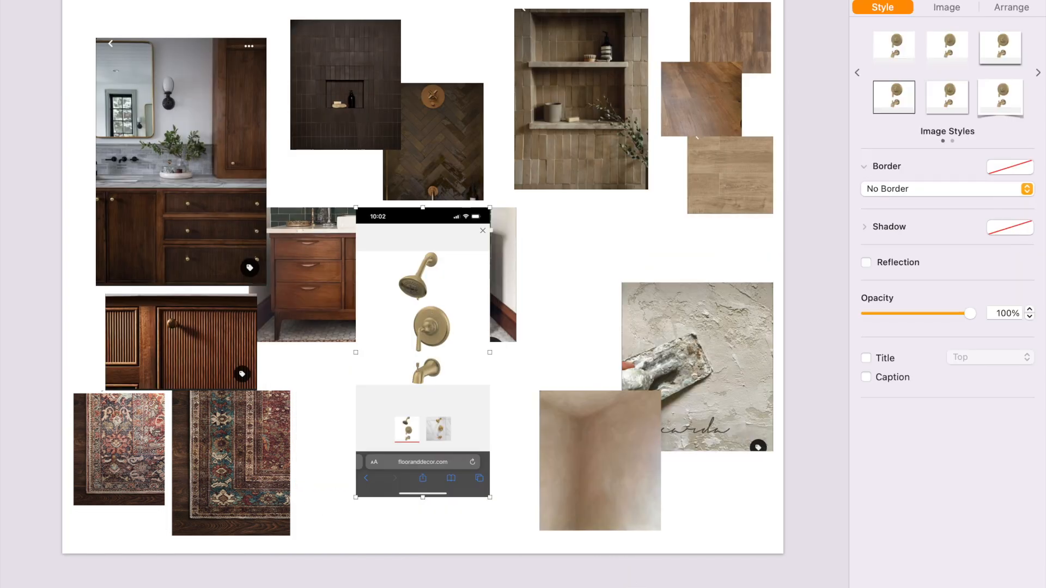
# Make the white background of the brass shower fixture image transparent
pyautogui.click(947, 8)
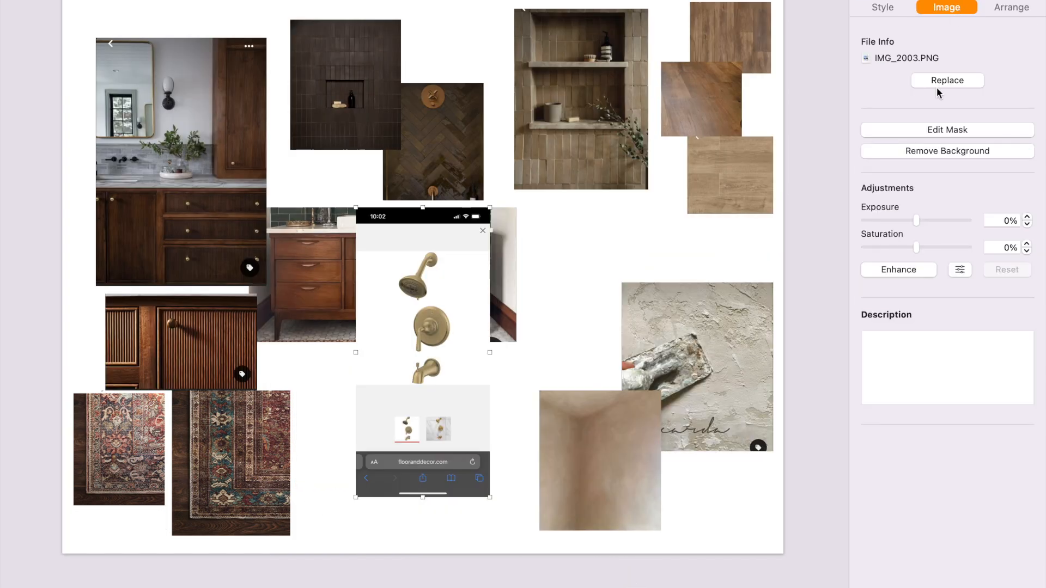
pyautogui.click(946, 152)
pyautogui.moveTo(478, 305); pyautogui.dragTo(479, 294)
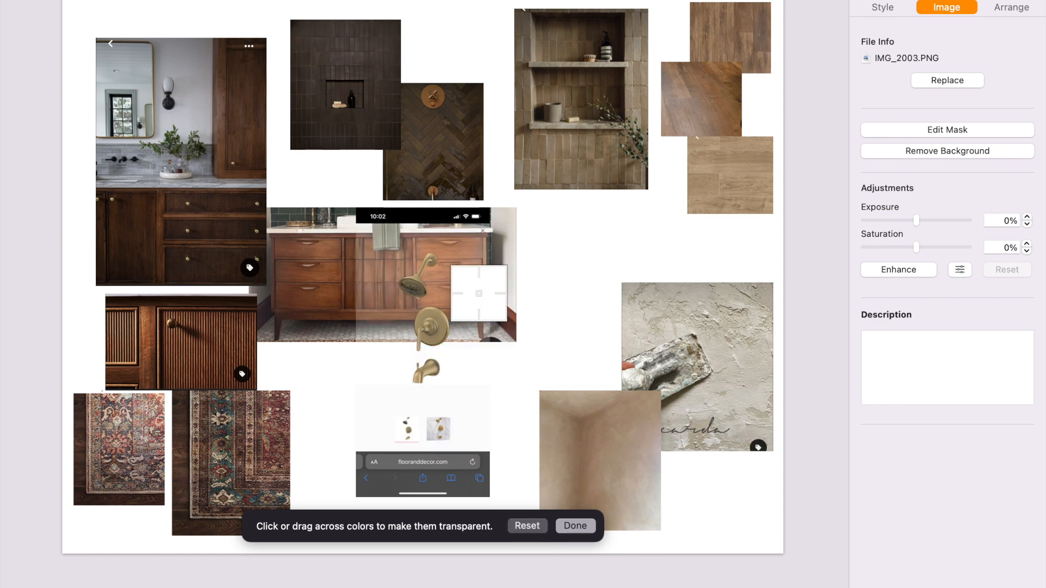
pyautogui.click(575, 526)
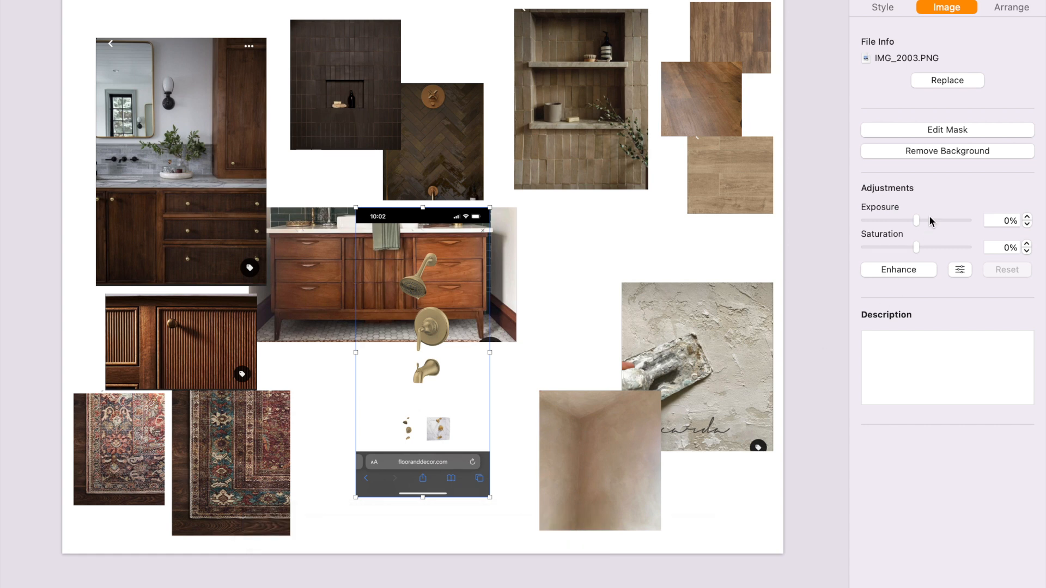
# Mask the shower fixture image from bottom and top to about 2.04 by 2.3 in, keeping only the fixtures
pyautogui.click(947, 136)
pyautogui.moveTo(427, 500); pyautogui.dragTo(432, 402)
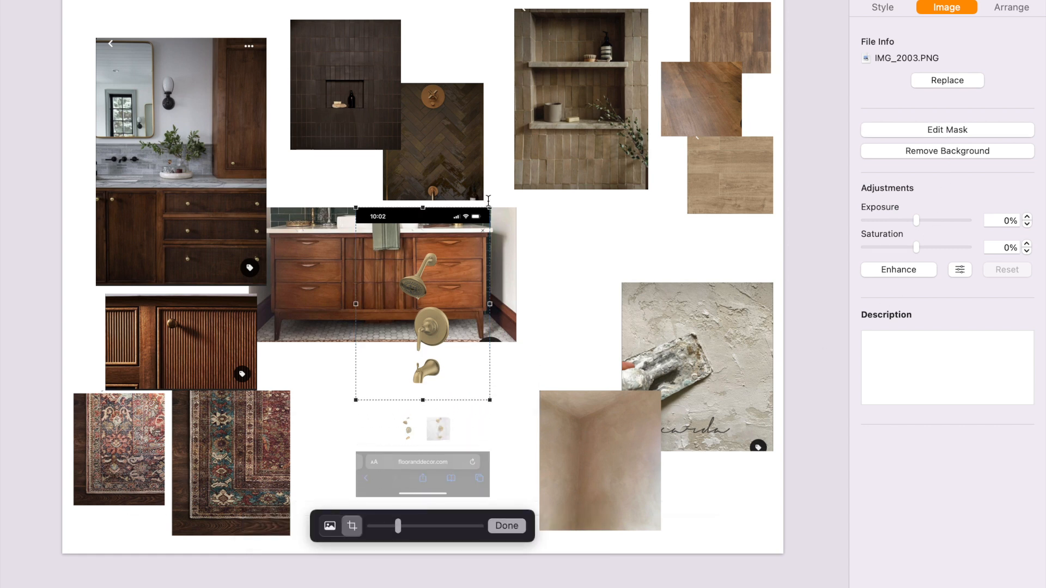
pyautogui.moveTo(424, 205); pyautogui.dragTo(427, 248)
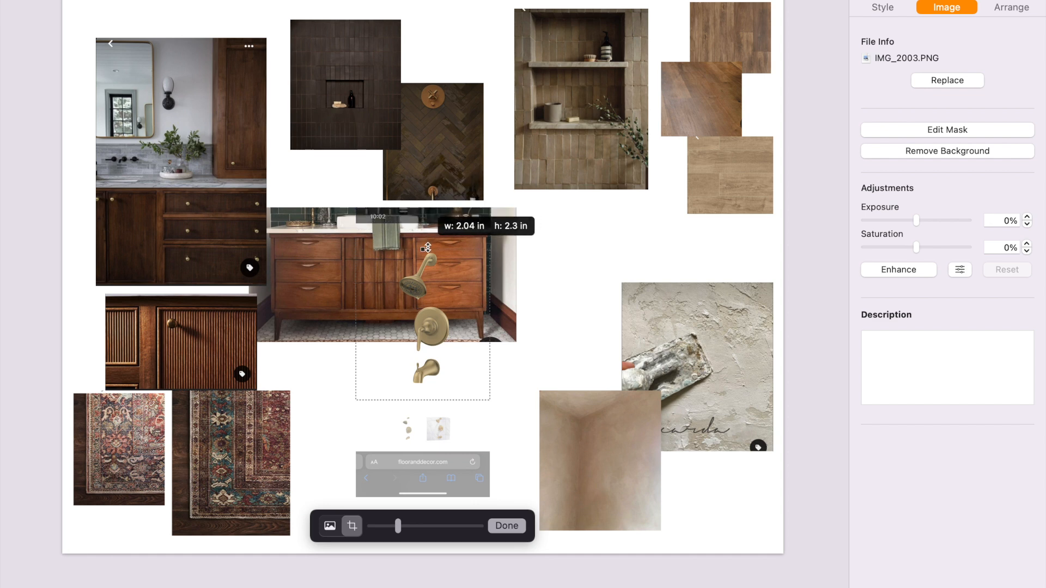
pyautogui.click(509, 532)
# Move the brass fixtures beside the textured plaster photo and the Sherwin Williams paint palette toward the page's lower middle
pyautogui.moveTo(446, 325); pyautogui.dragTo(601, 302)
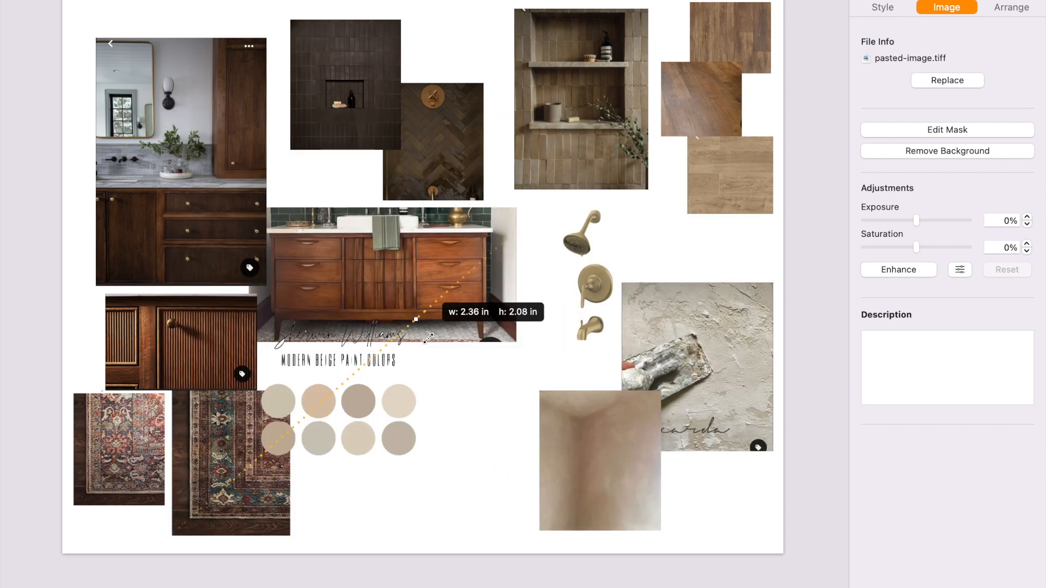
pyautogui.moveTo(368, 400); pyautogui.dragTo(449, 456)
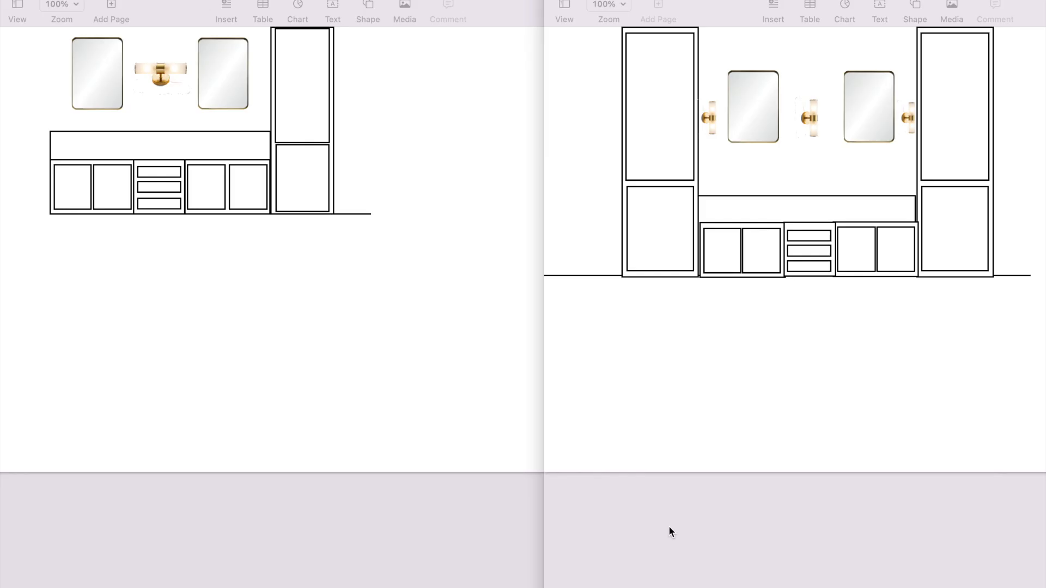
# Paste the Amazon link of the Loloi II Layla rug as a list entry beneath Rug in the note
pyautogui.moveTo(376, 586)
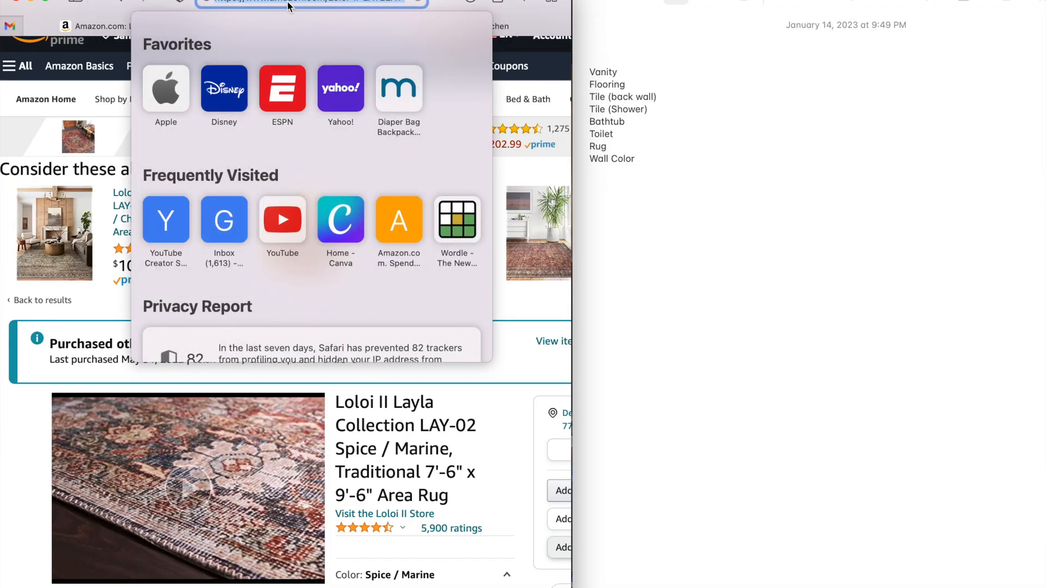
pyautogui.click(584, 163)
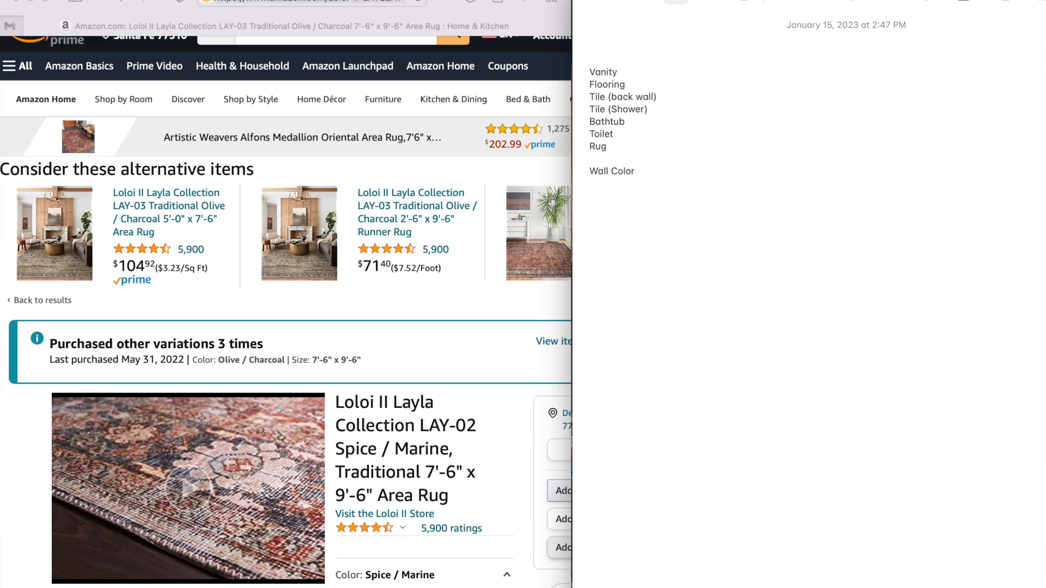
pyautogui.press('super+v')
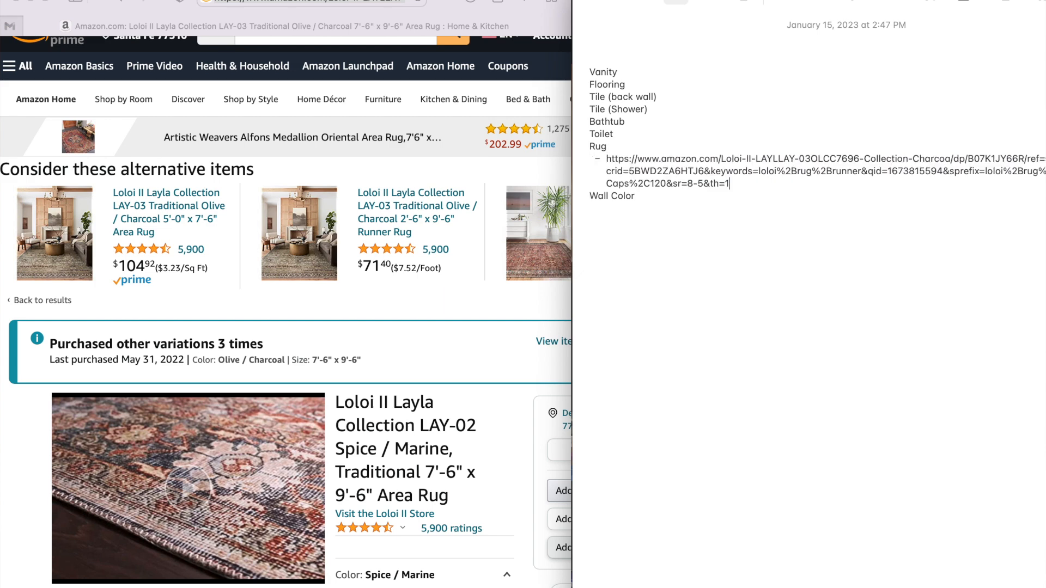